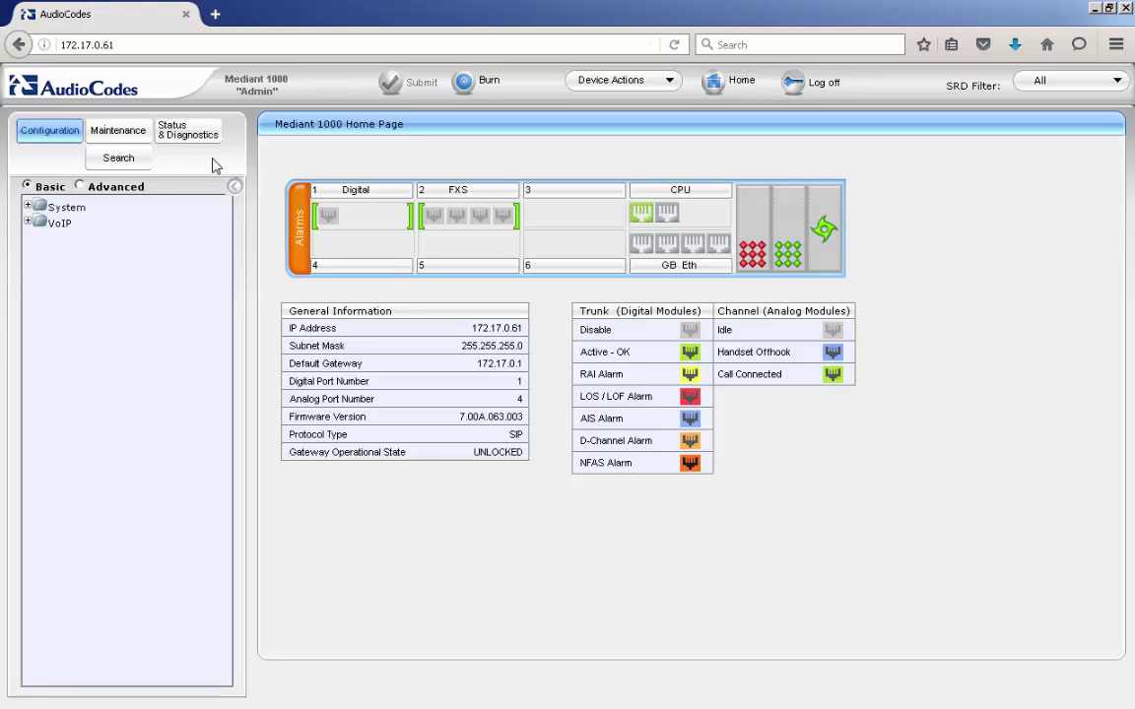
Step: In Advanced view's System > Logging Settings, set Debug Recording Destination IP to 192.168.1.70
{"action": "left_click", "coordinate": [81, 187]}
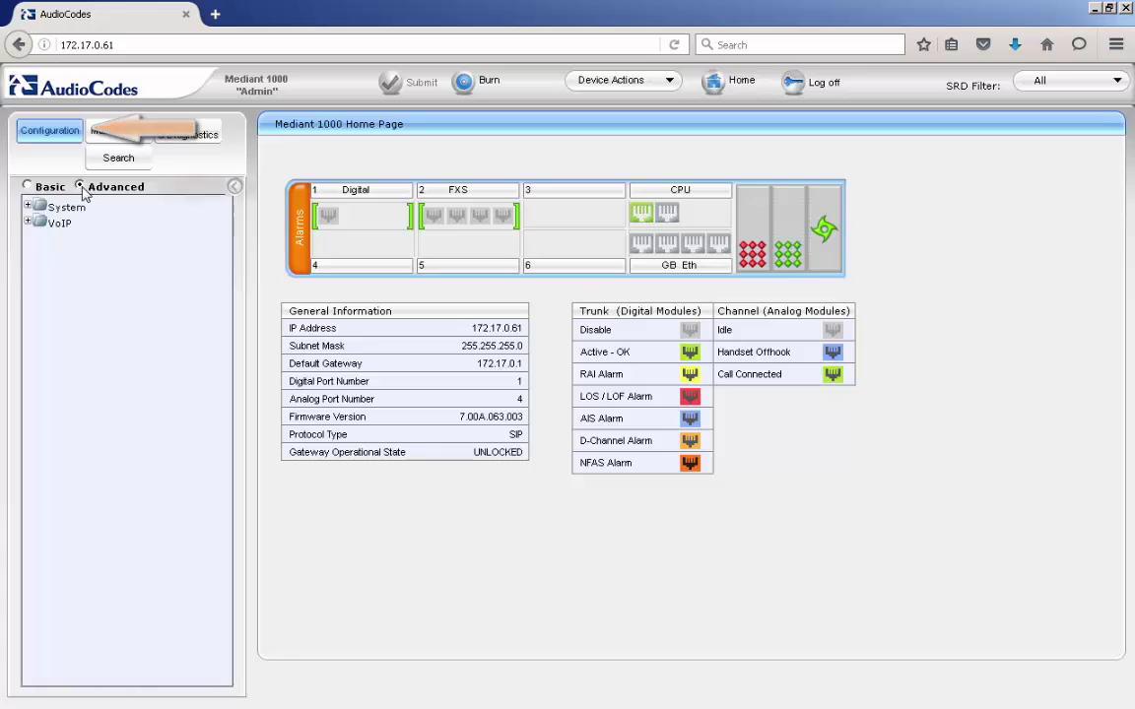
{"action": "left_click", "coordinate": [86, 209]}
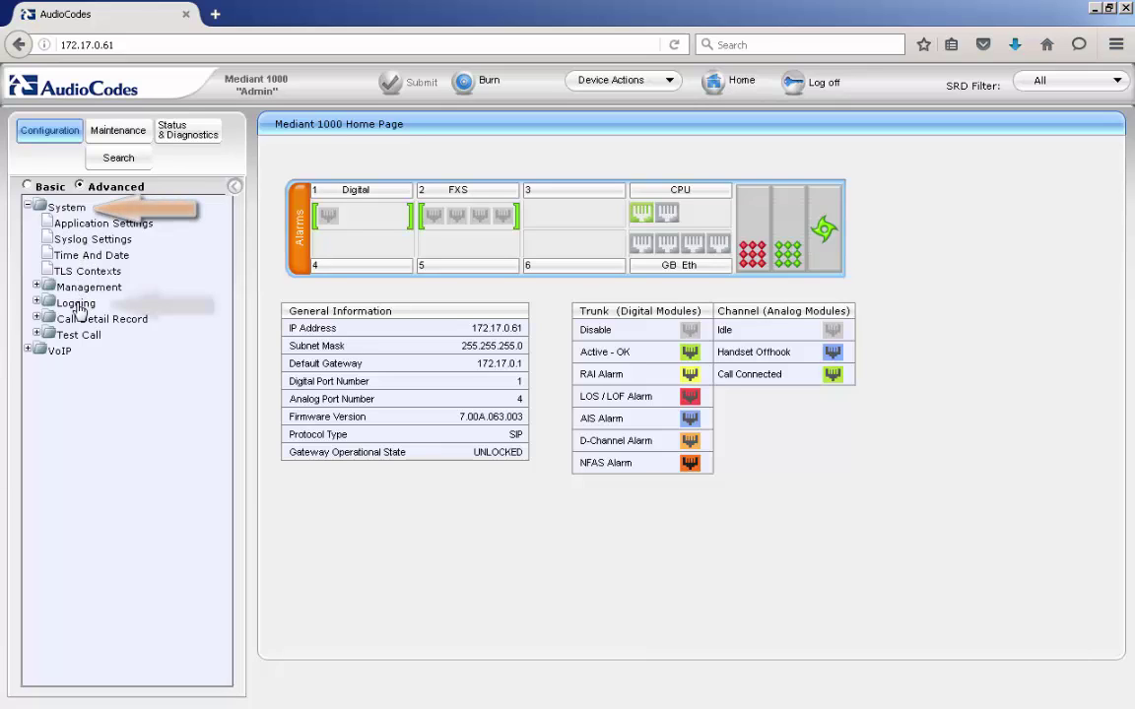
{"action": "left_click", "coordinate": [79, 305]}
{"action": "left_click", "coordinate": [84, 319]}
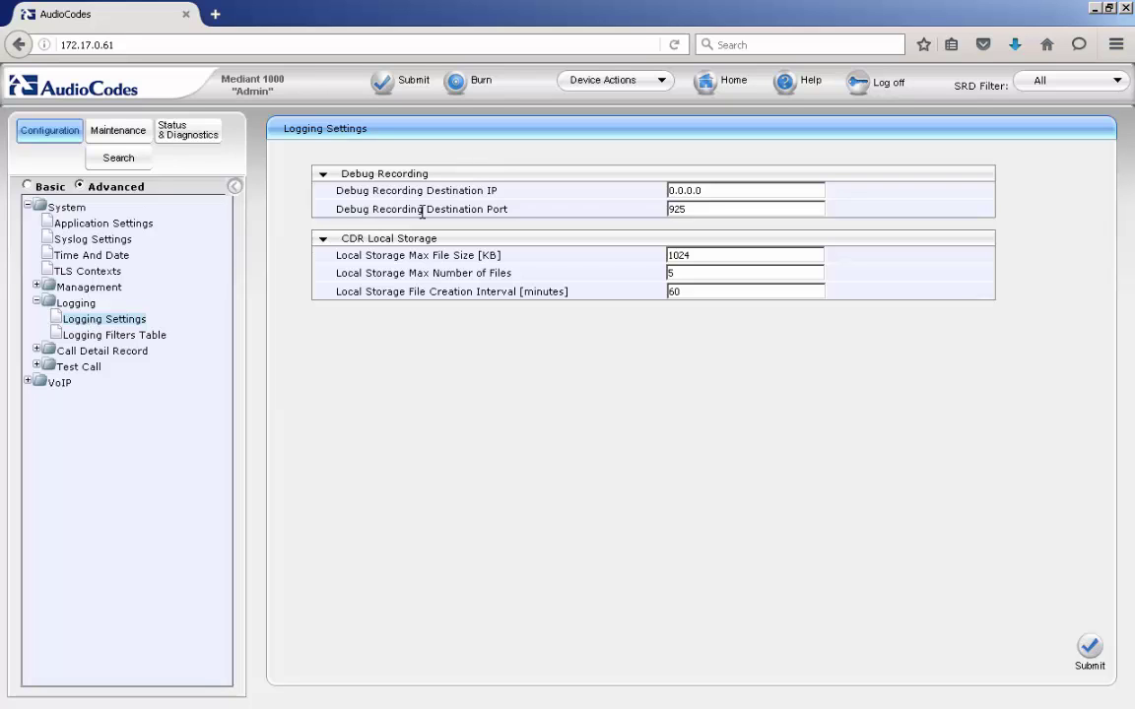
{"action": "left_click_drag", "start_coordinate": [748, 190], "coordinate": [659, 191]}
{"action": "type", "text": "192"}
{"action": "type", "text": ".168.1"}
{"action": "type", "text": ".70"}
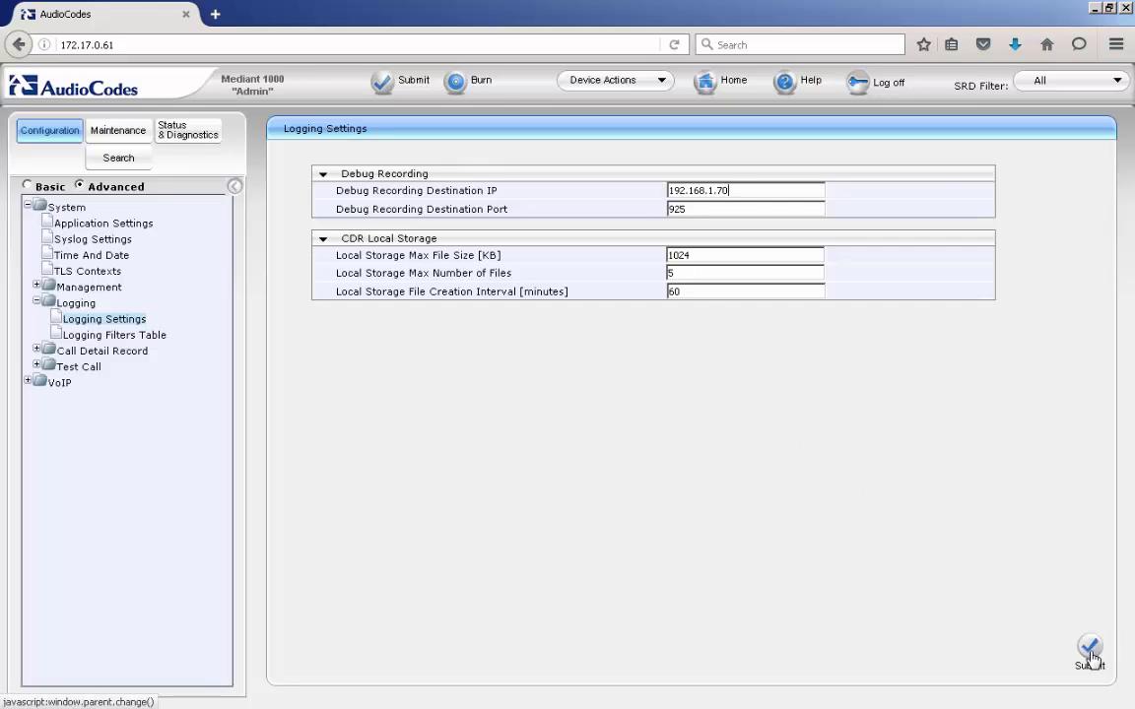
Step: Open the empty Logging Filters Table and start a new row
{"action": "left_click", "coordinate": [105, 336]}
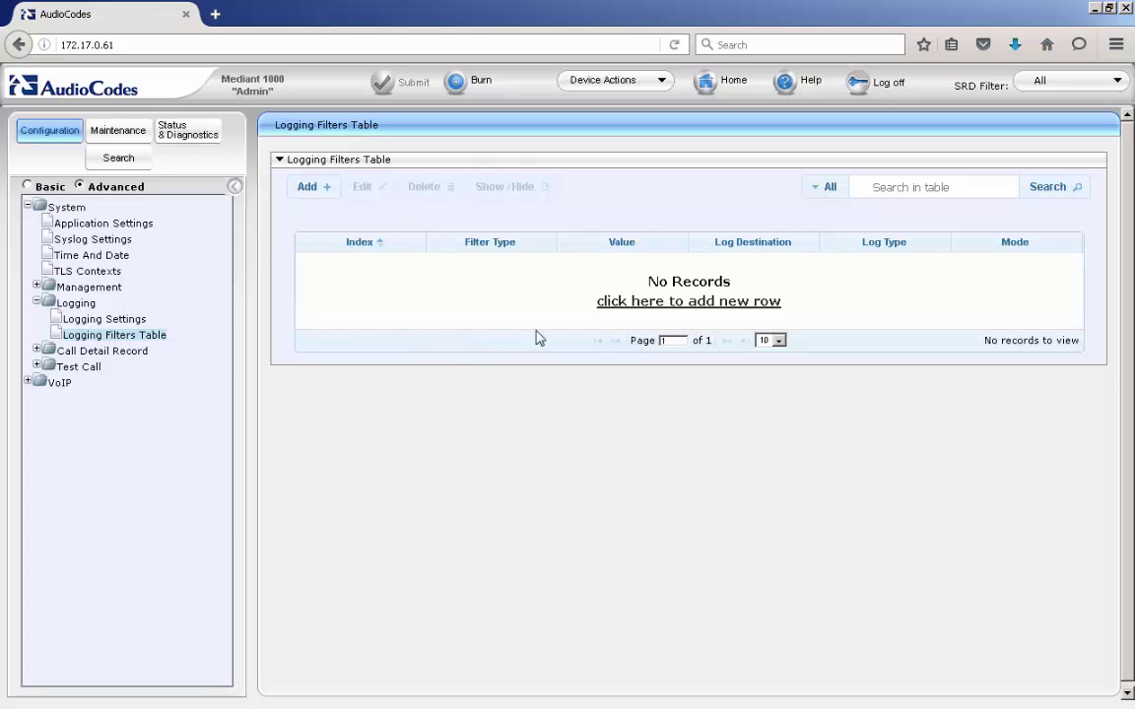
{"action": "left_click", "coordinate": [679, 303]}
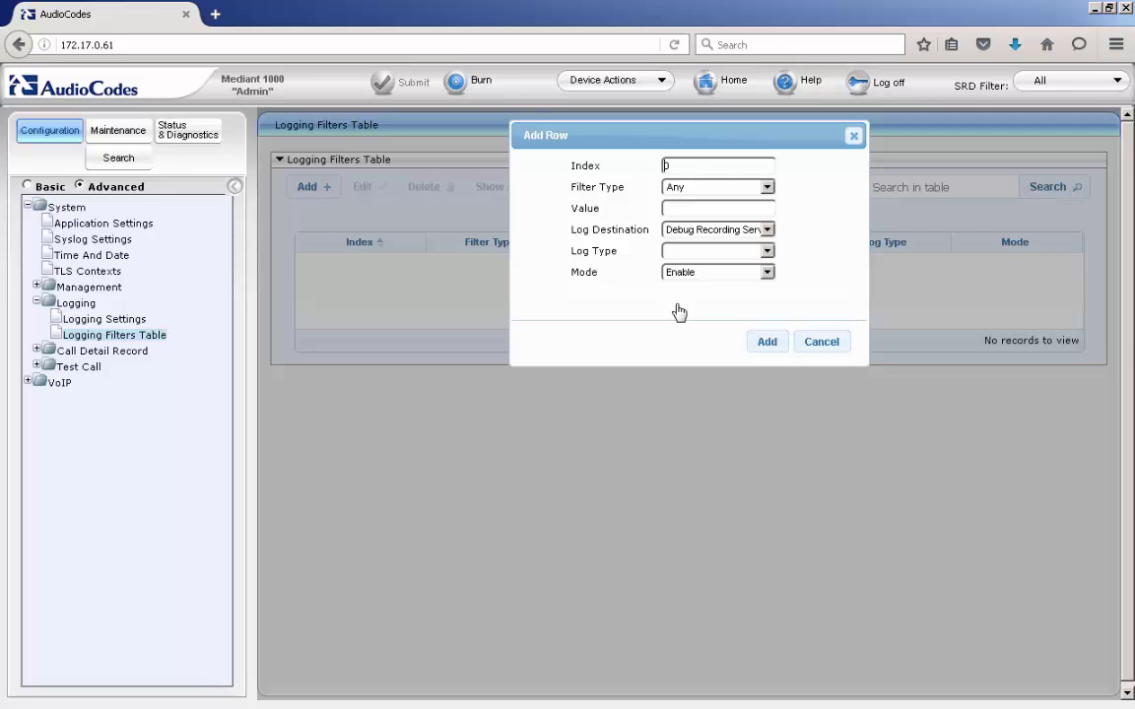
Step: Keep the new rule's Filter Type as Any and check Debug Recording Server is the log destination
{"action": "left_click", "coordinate": [770, 191]}
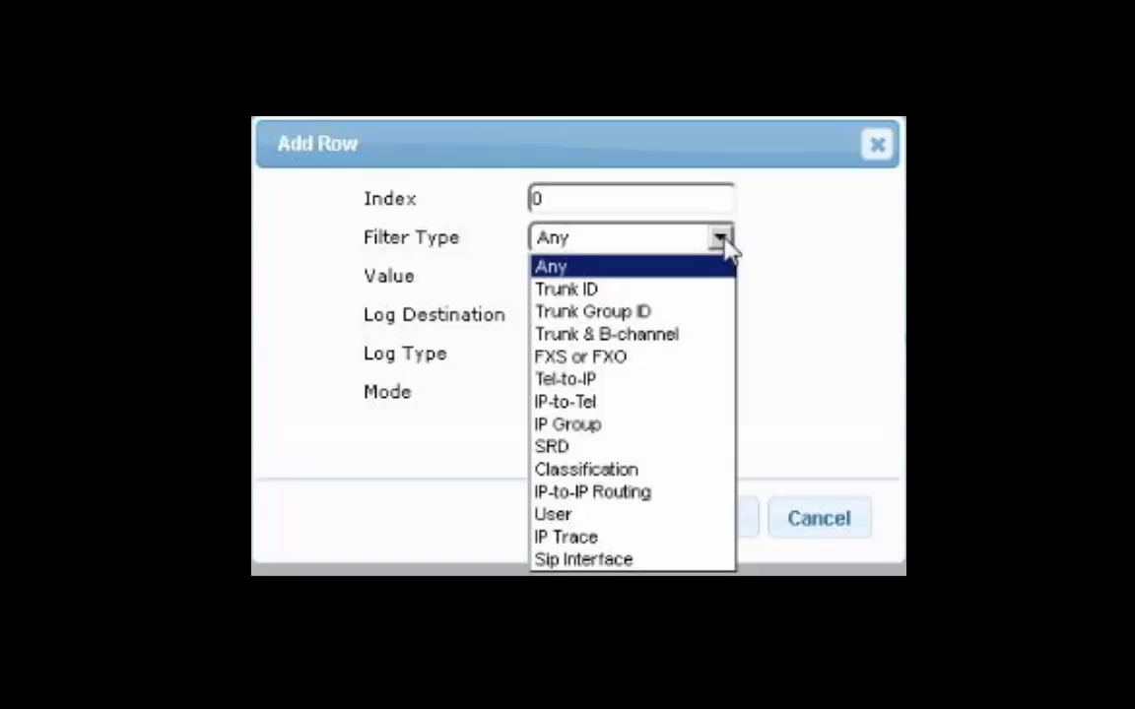
{"action": "left_click", "coordinate": [727, 264]}
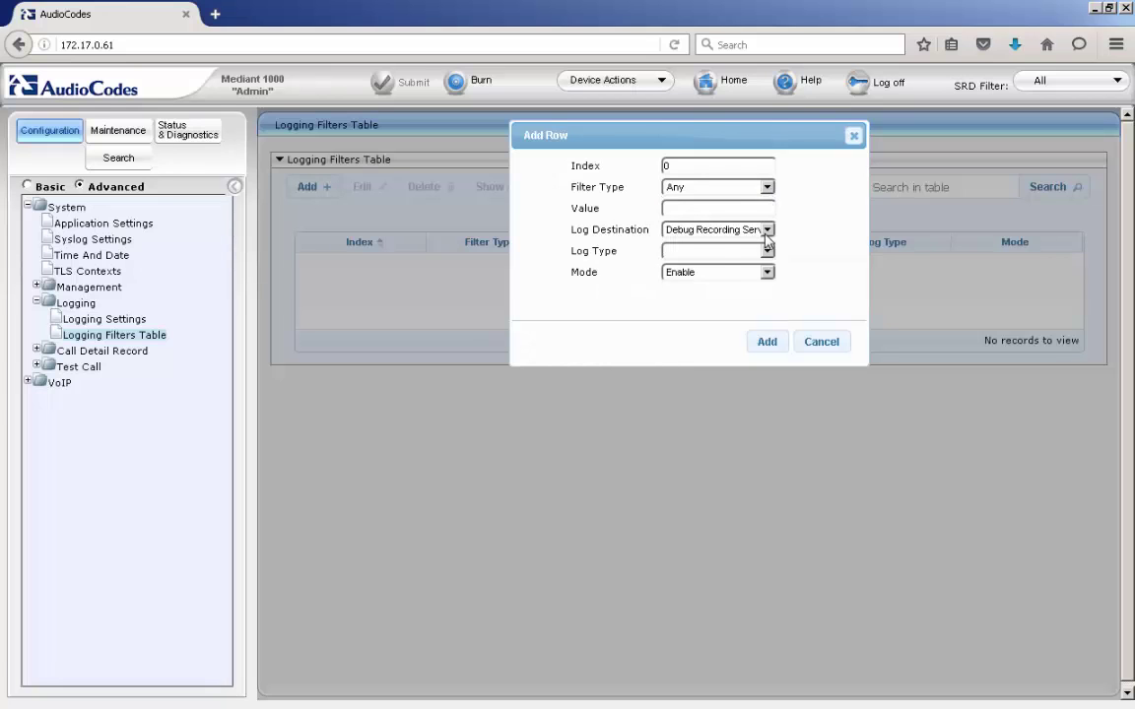
{"action": "left_click", "coordinate": [767, 230]}
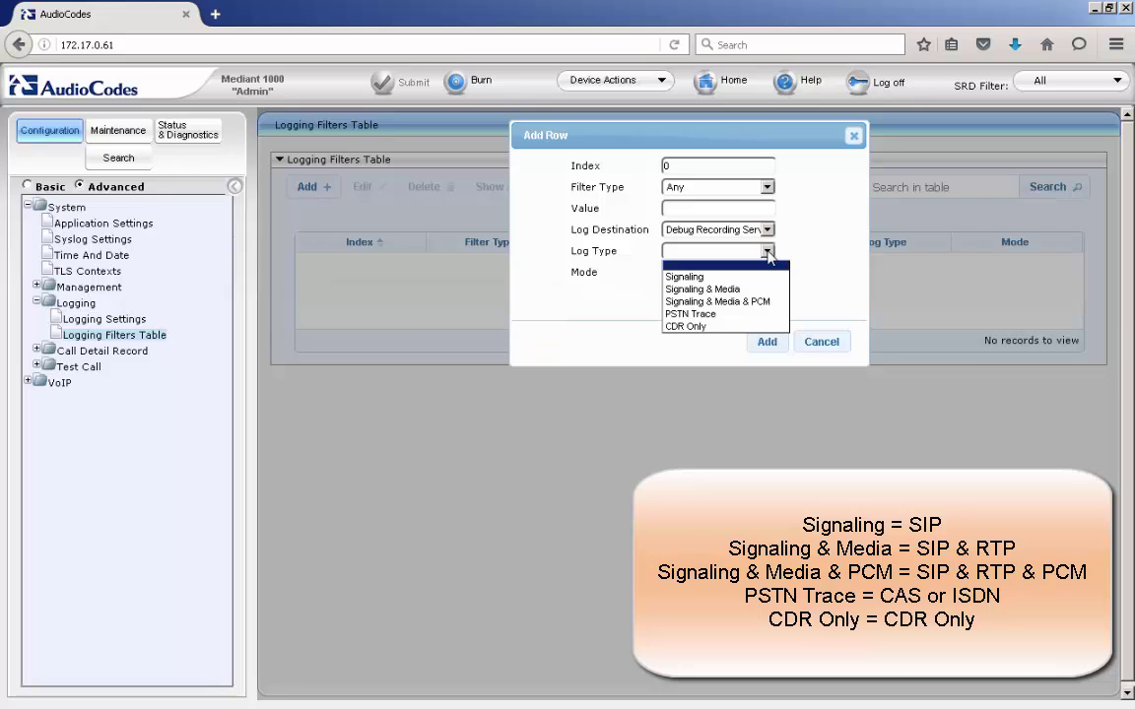
Step: Set Log Type to Signaling & Media & PCM and add the filter row
{"action": "left_click", "coordinate": [749, 301]}
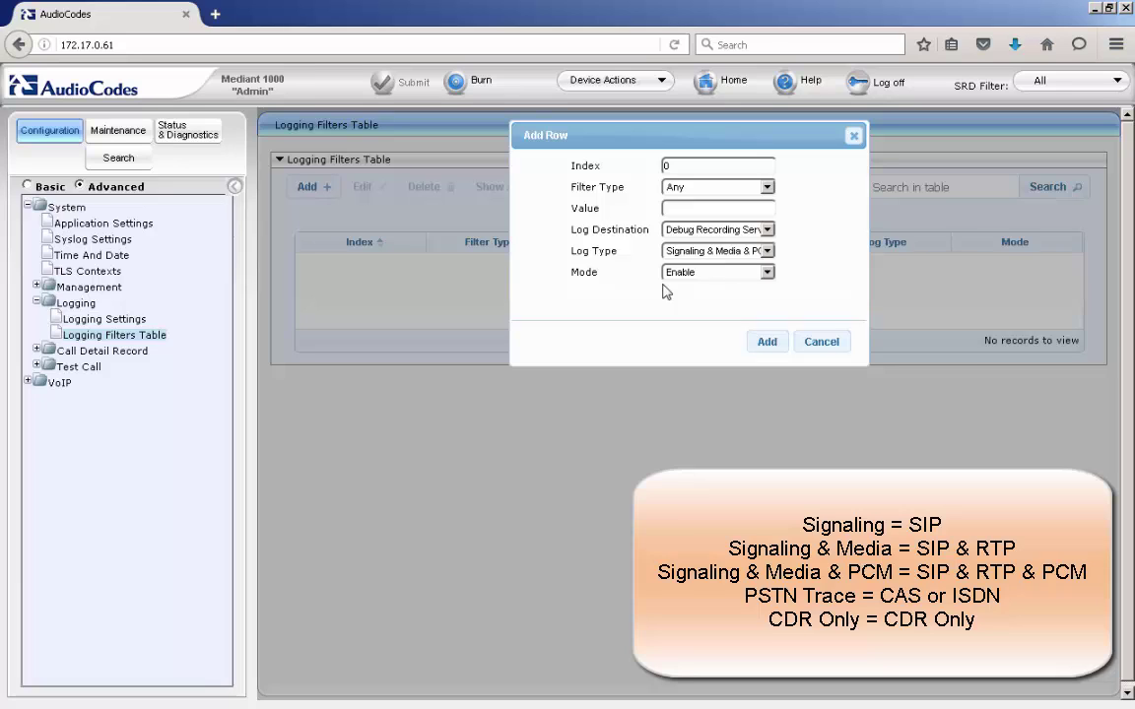
{"action": "left_click", "coordinate": [767, 342]}
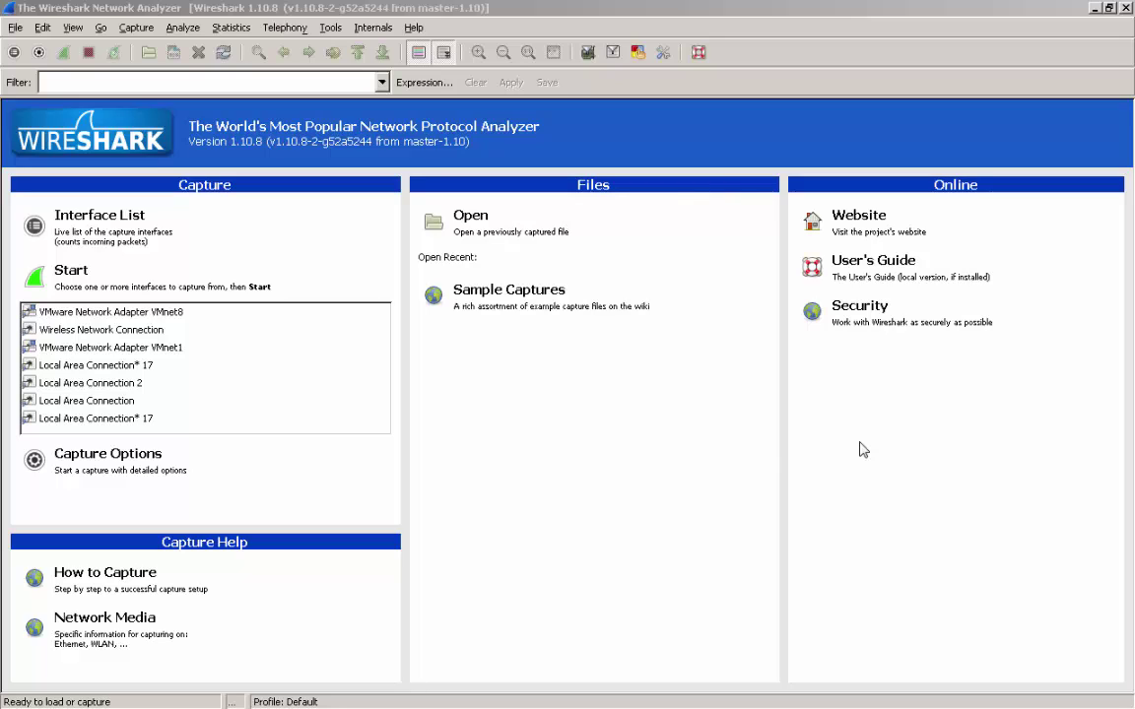
Step: Run a short Wireshark capture on the Local Area Connection interface
{"action": "left_click", "coordinate": [105, 402]}
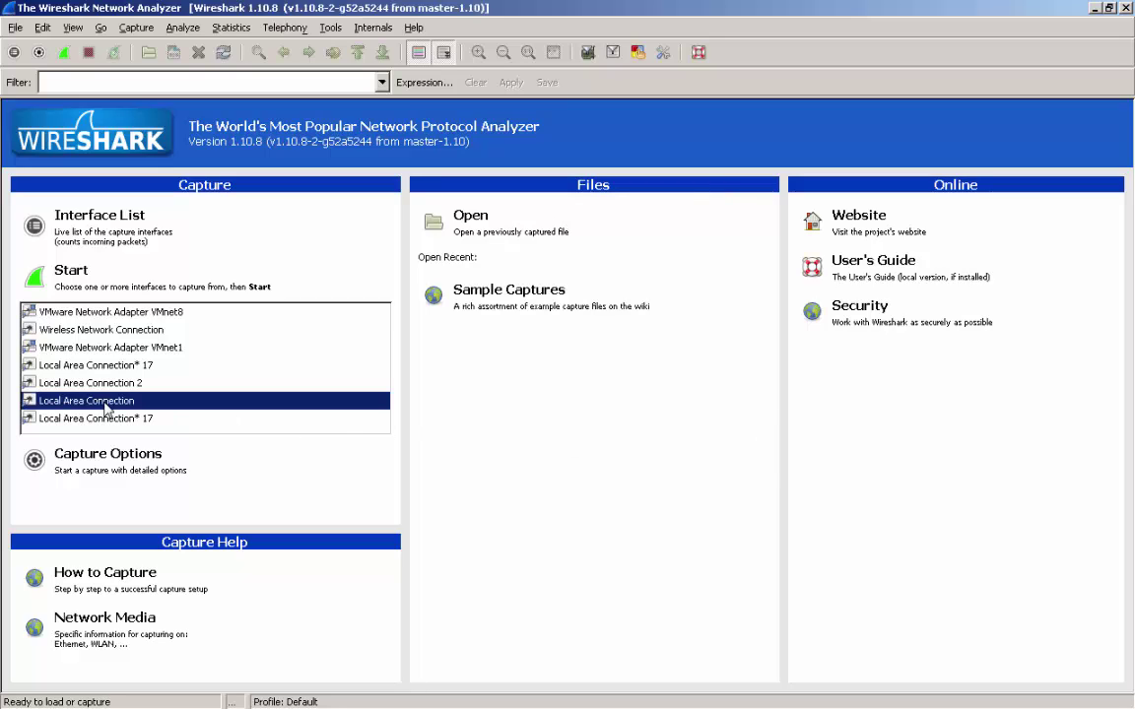
{"action": "left_click", "coordinate": [73, 283]}
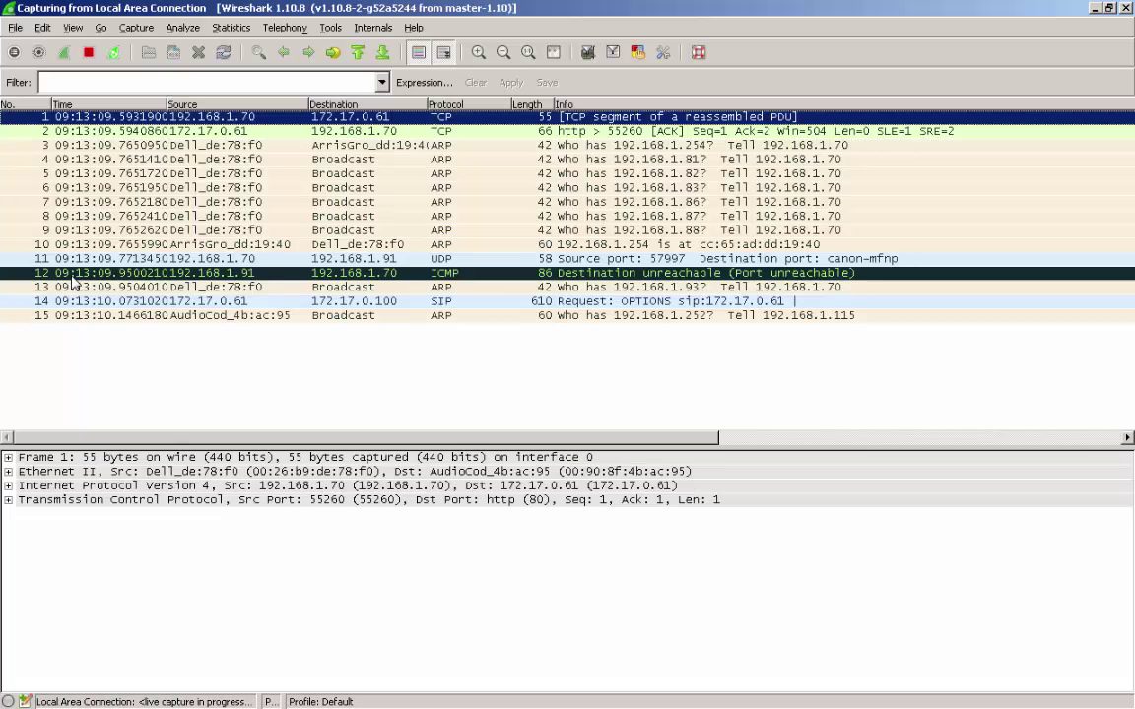
{"action": "key", "text": "ctrl+e"}
{"action": "left_click", "coordinate": [98, 300]}
Step: Apply the display filter udp.port==925 to the captured packets
{"action": "left_click", "coordinate": [197, 81]}
{"action": "type", "text": "u"}
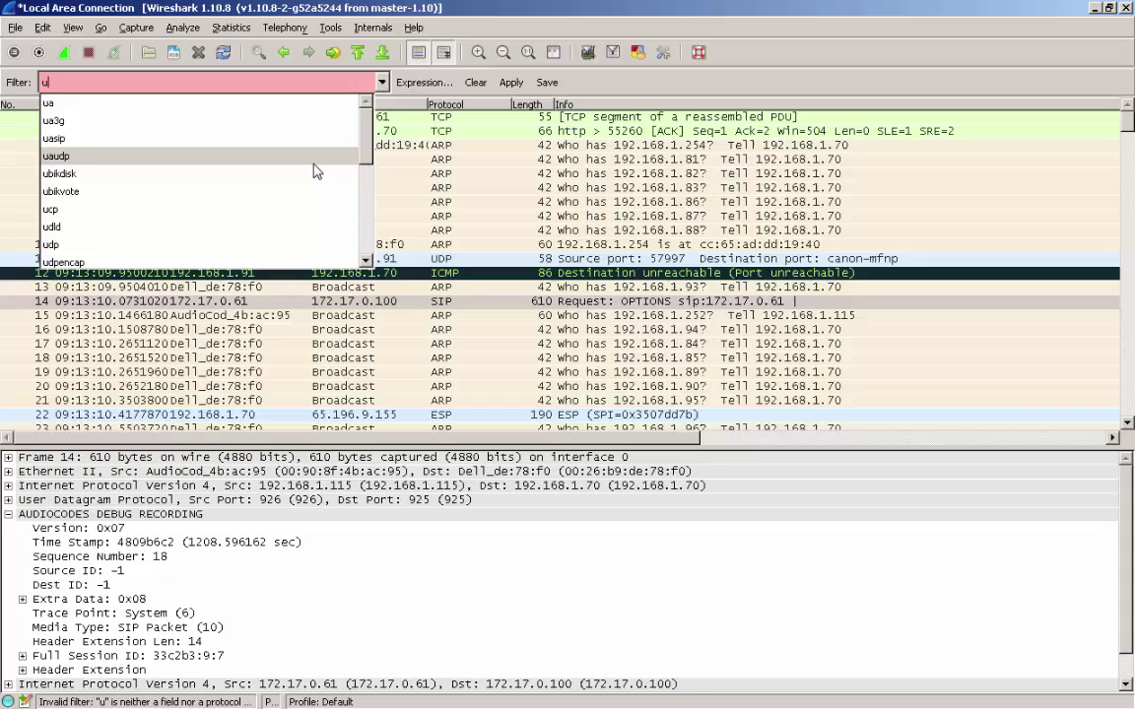
{"action": "type", "text": "dp.por"}
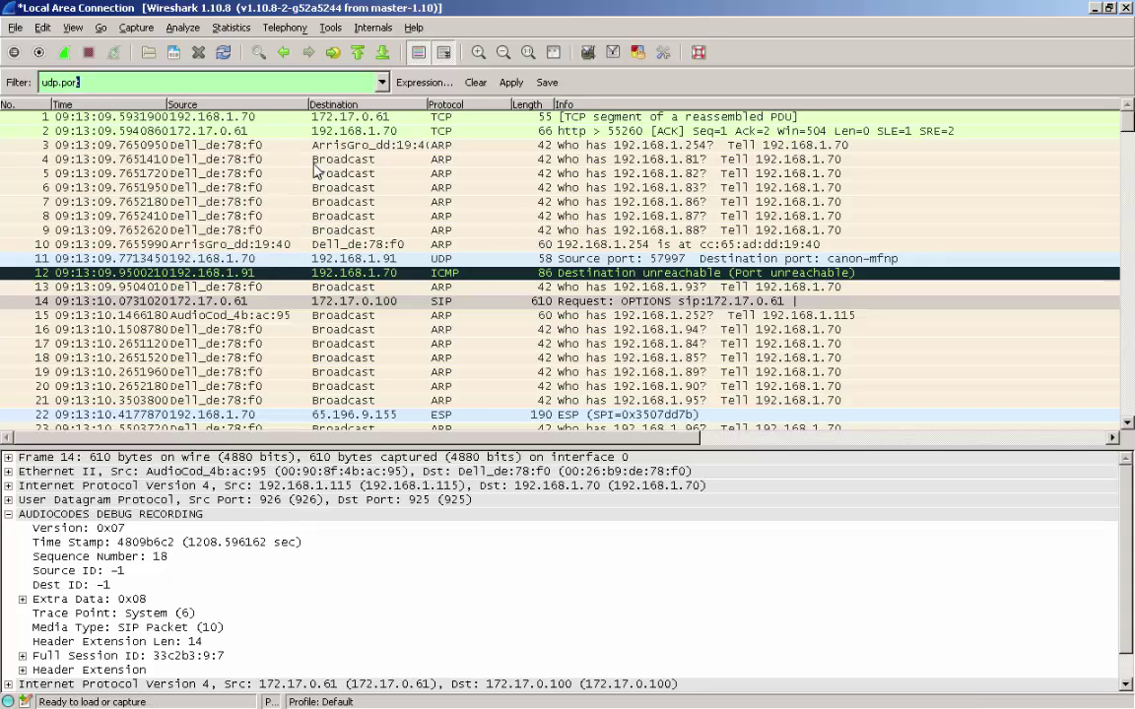
{"action": "type", "text": "t=="}
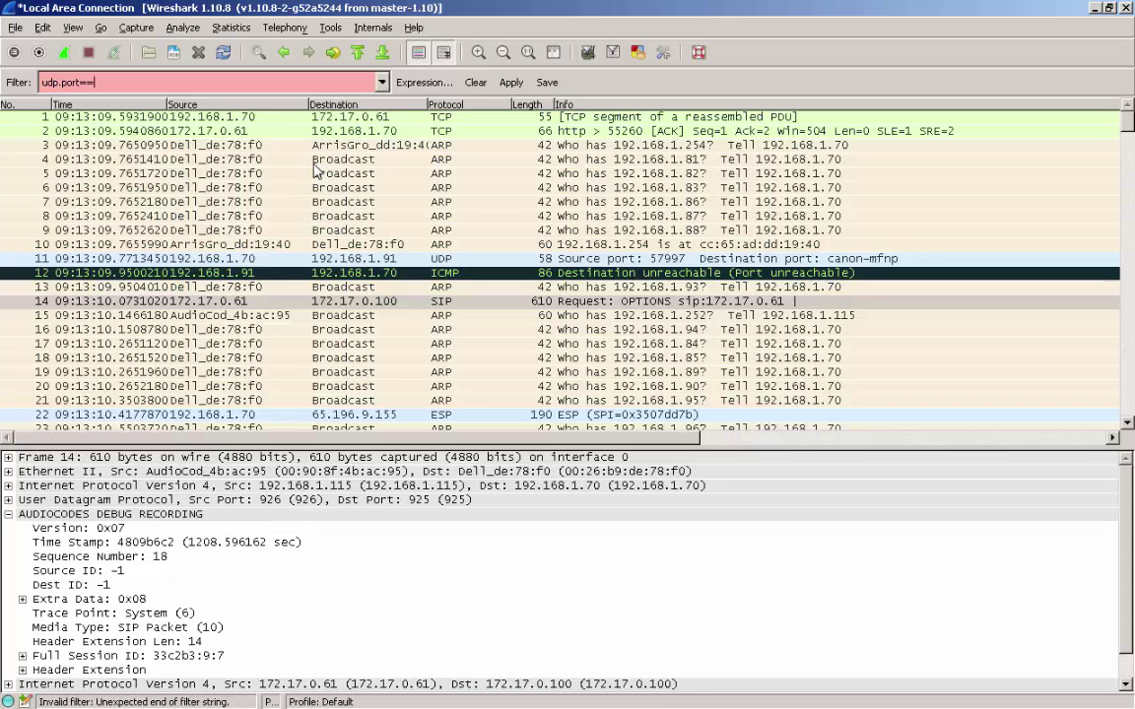
{"action": "type", "text": "925"}
{"action": "key", "text": "Return"}
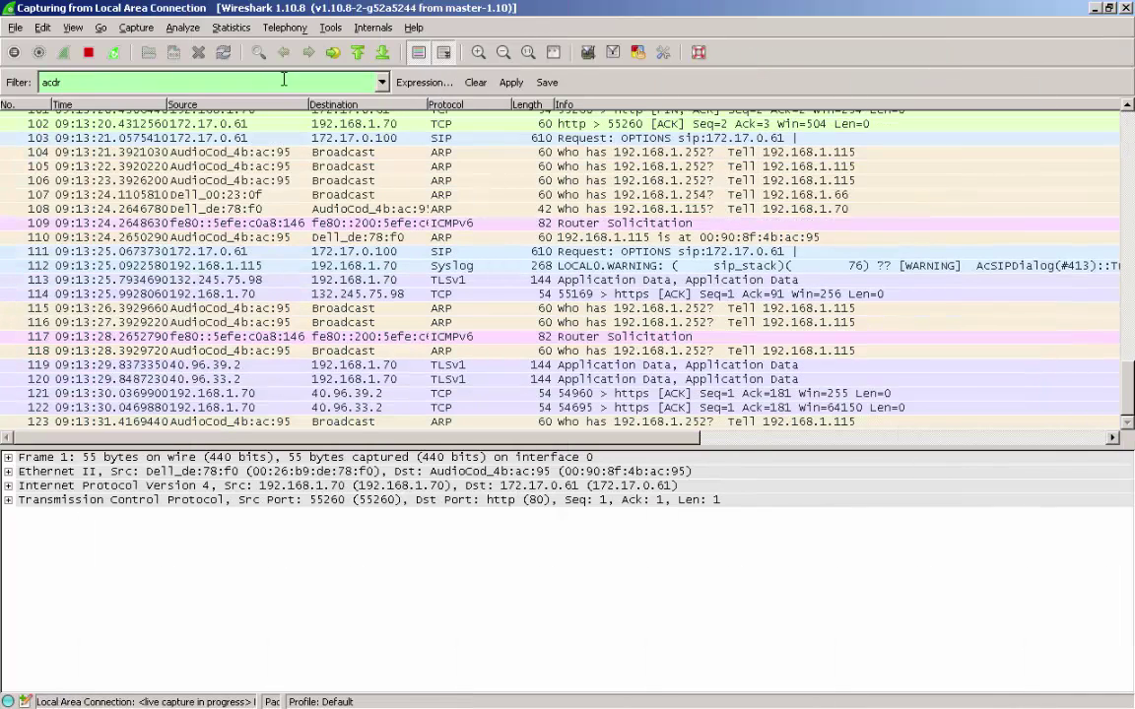
Step: Apply the acdr filter and expand a packet's AUDIOCODES DEBUG RECORDING header
{"action": "left_click", "coordinate": [507, 83]}
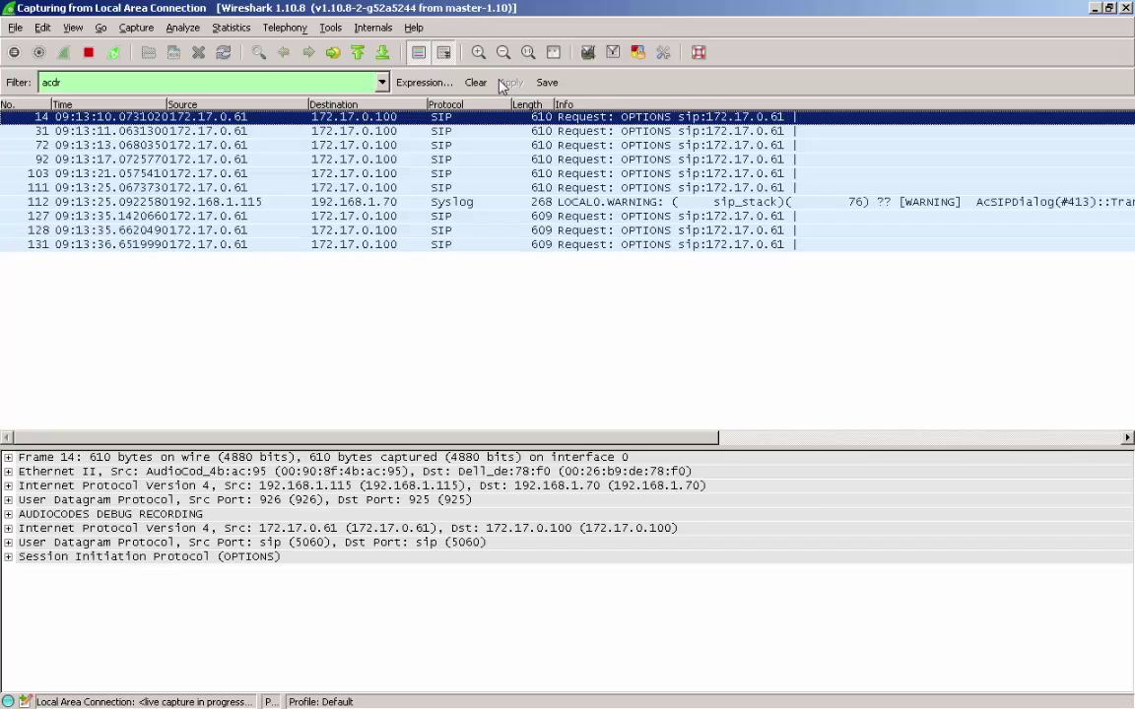
{"action": "left_click", "coordinate": [205, 515]}
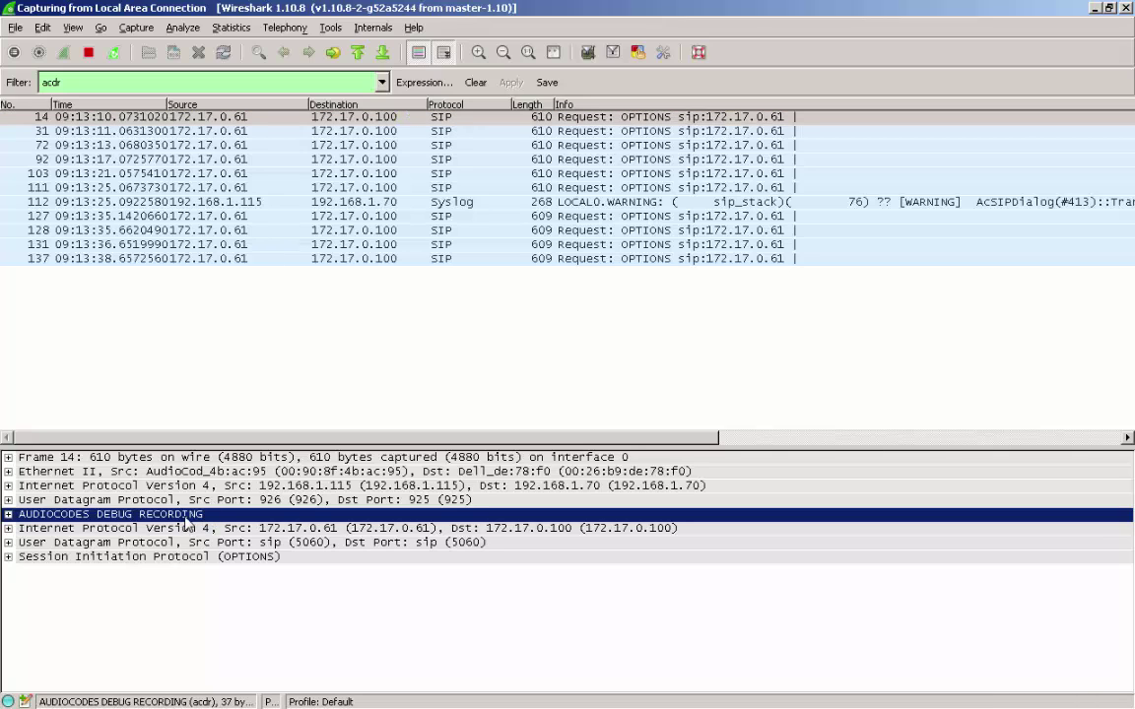
{"action": "left_click", "coordinate": [9, 516]}
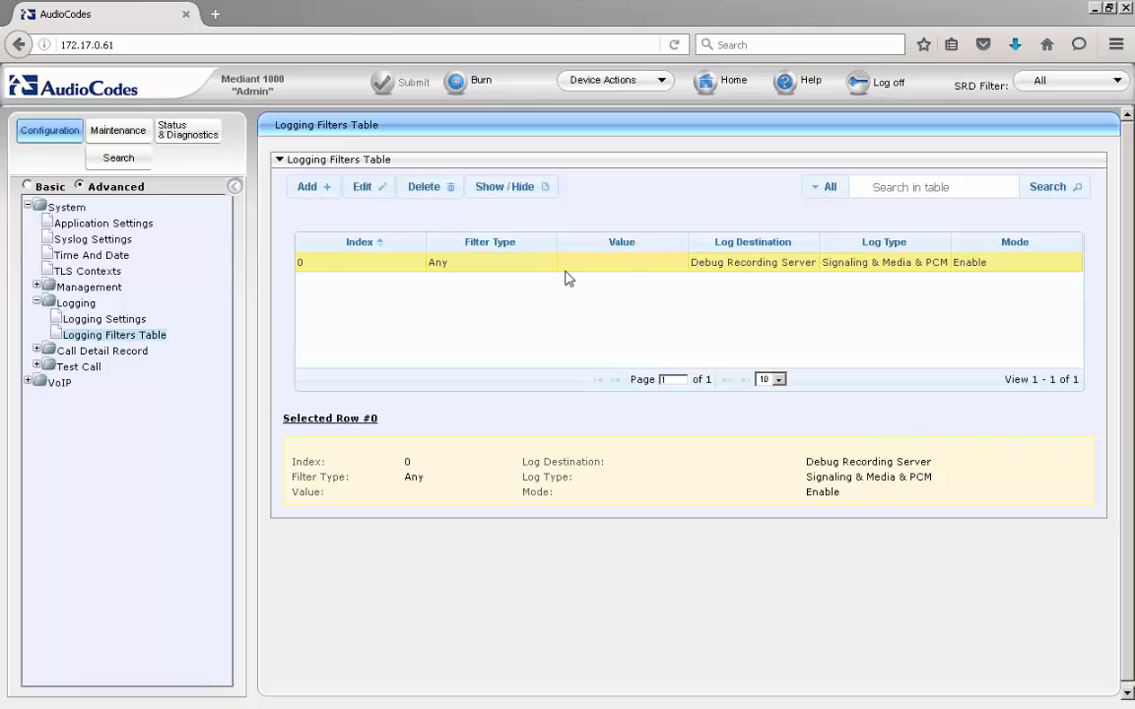
Step: Delete logging filter row 0, then go back to the Logging Settings page
{"action": "left_click", "coordinate": [434, 187]}
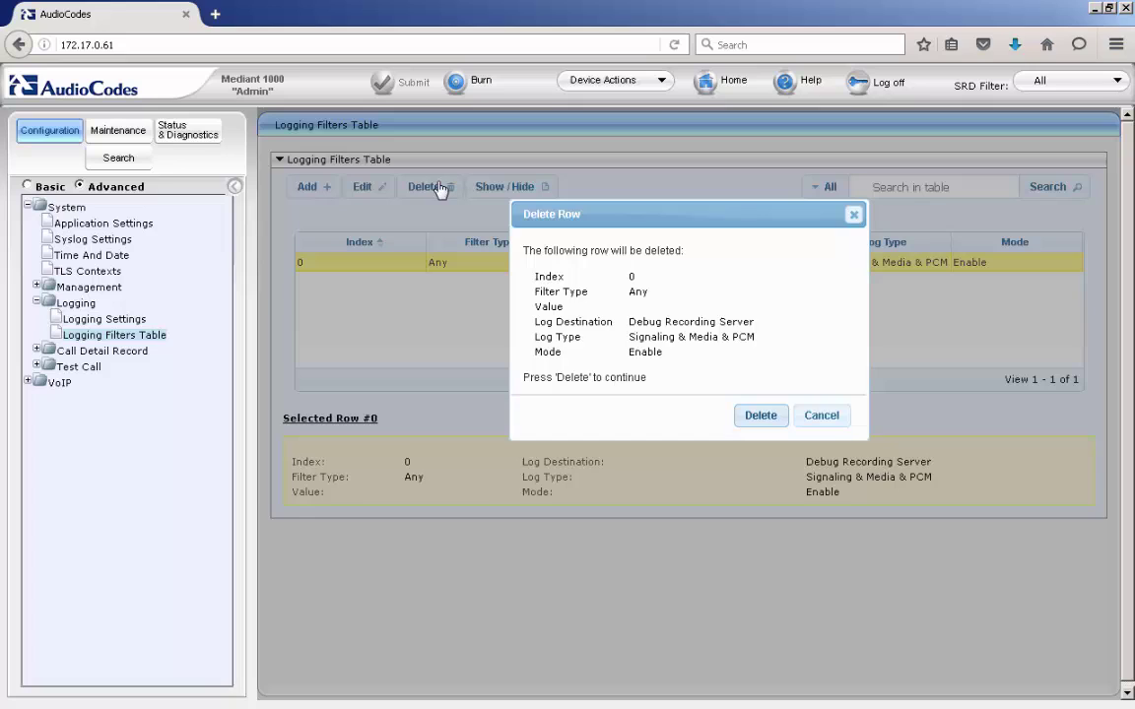
{"action": "left_click", "coordinate": [760, 416]}
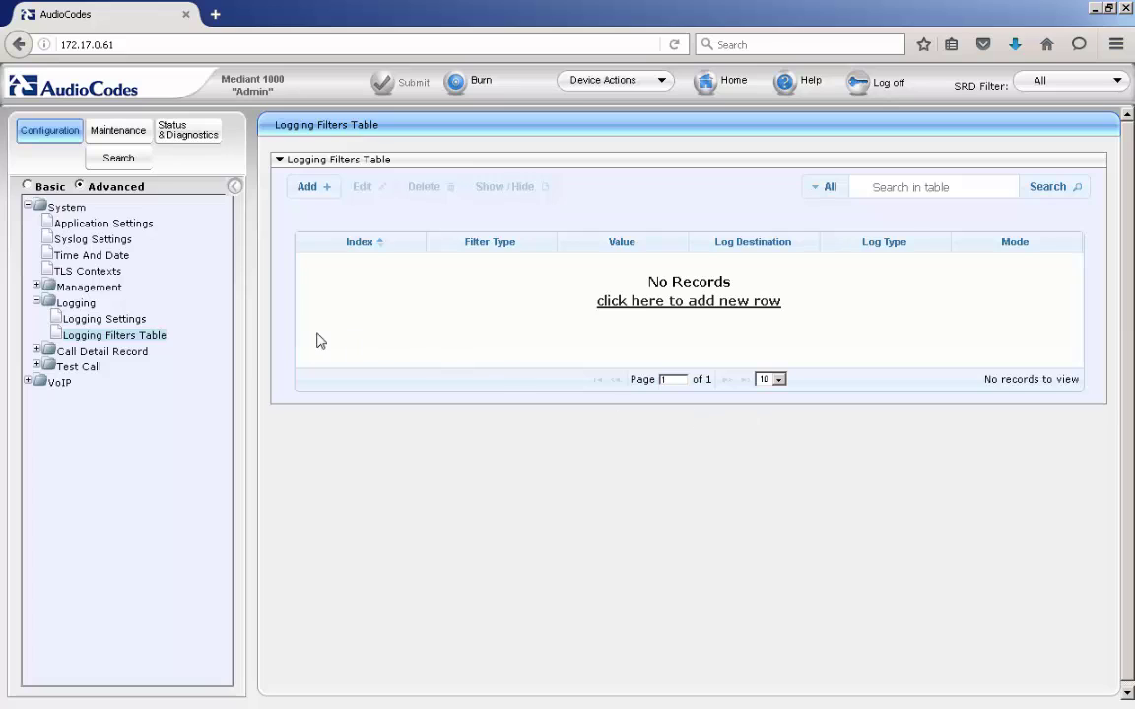
{"action": "left_click", "coordinate": [138, 321]}
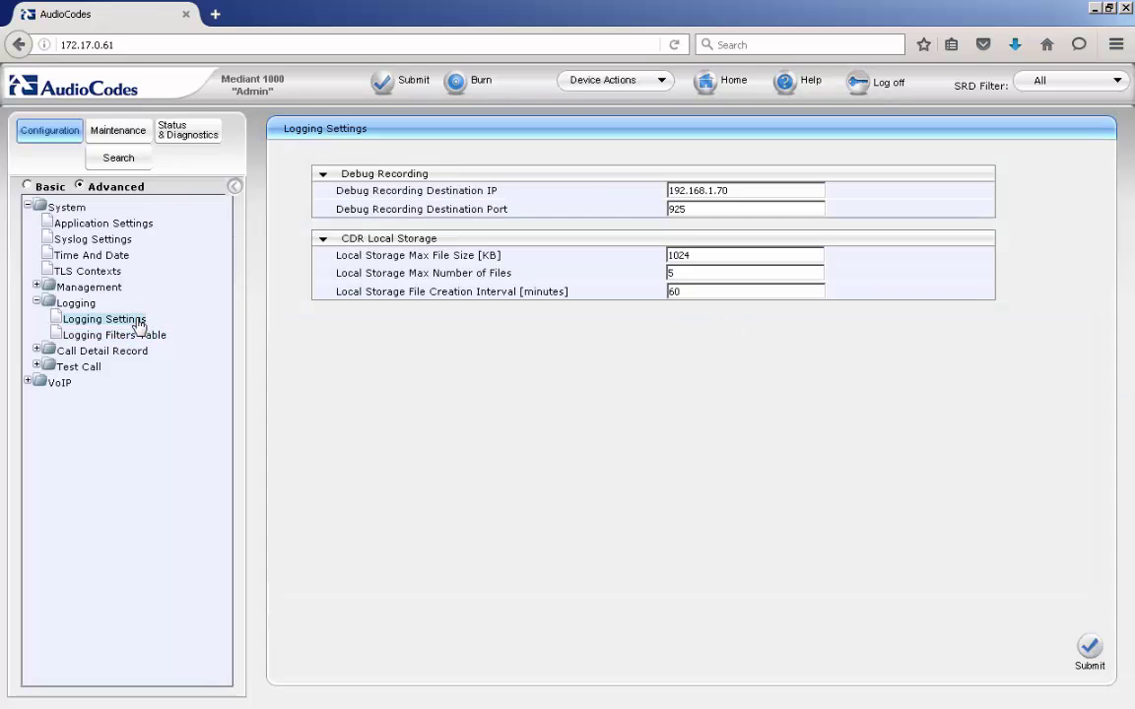